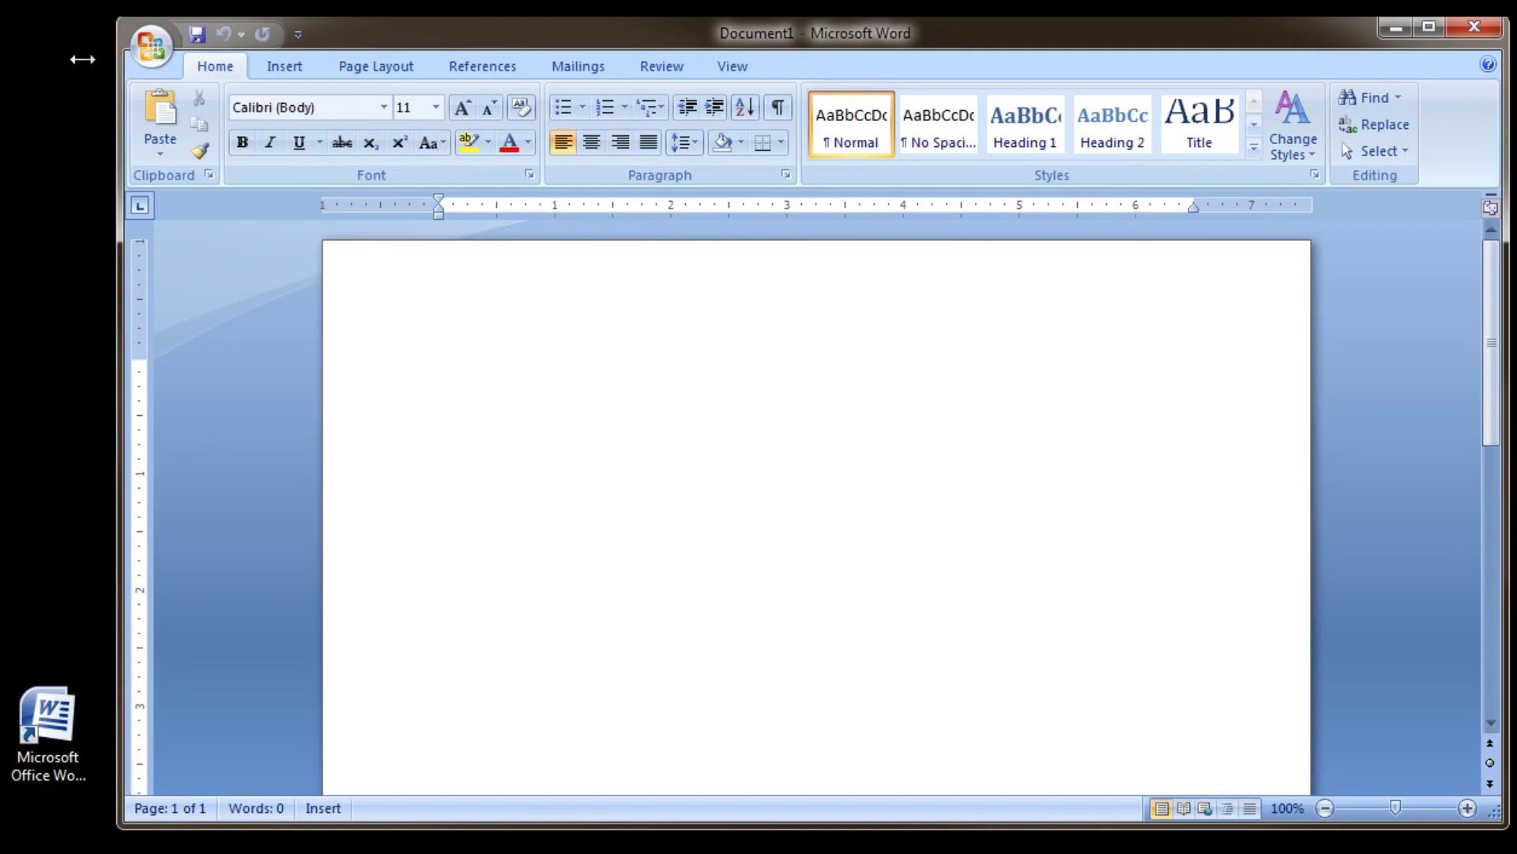
Replace the Word user name John Smith with John Wilson and initials JB with JW
{"action": "left_click", "coordinate": [150, 49]}
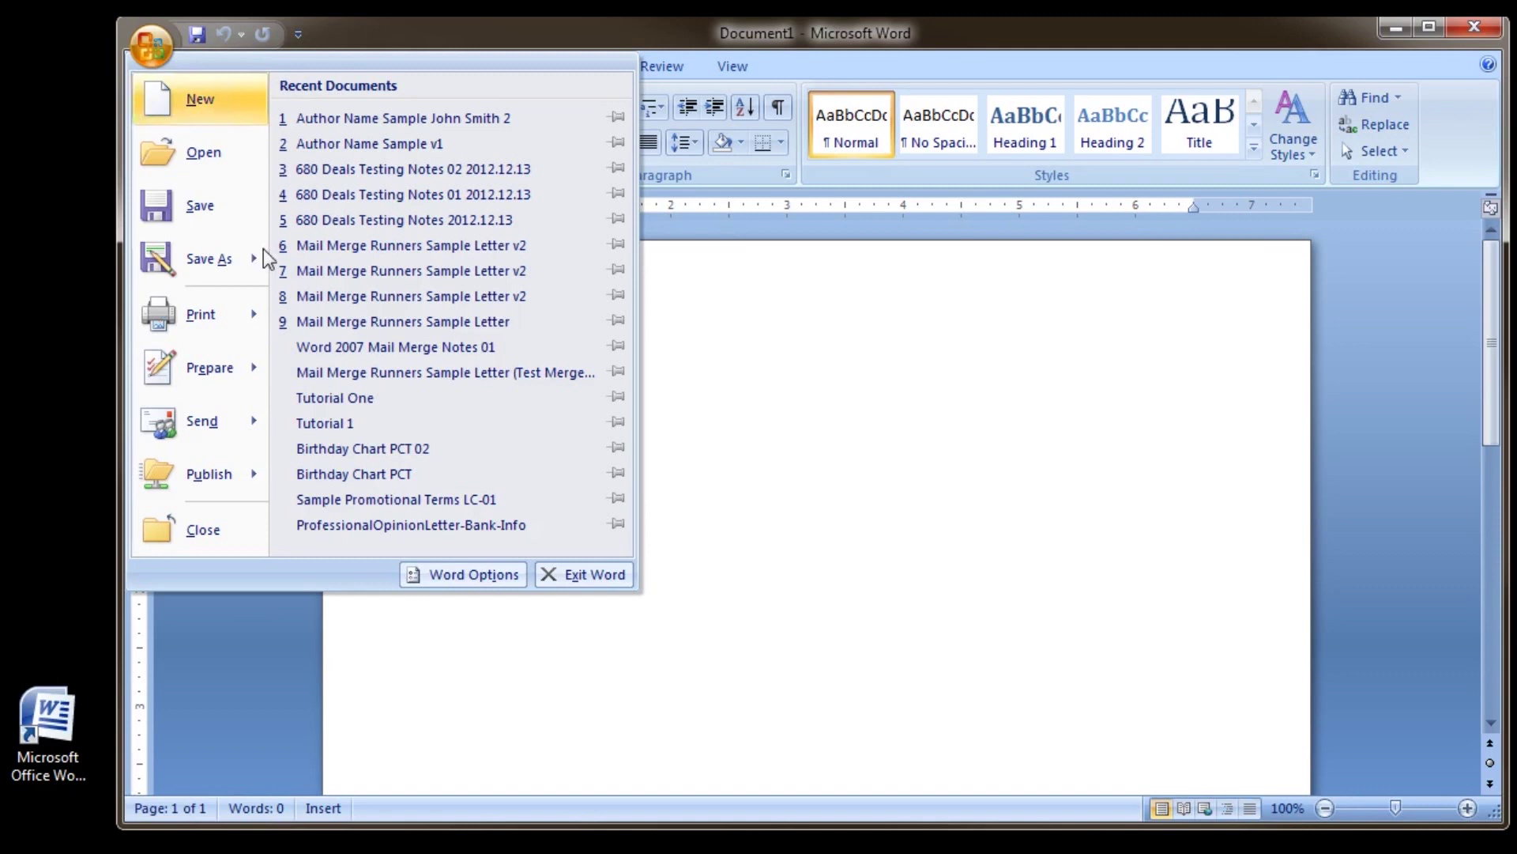
{"action": "left_click", "coordinate": [481, 578]}
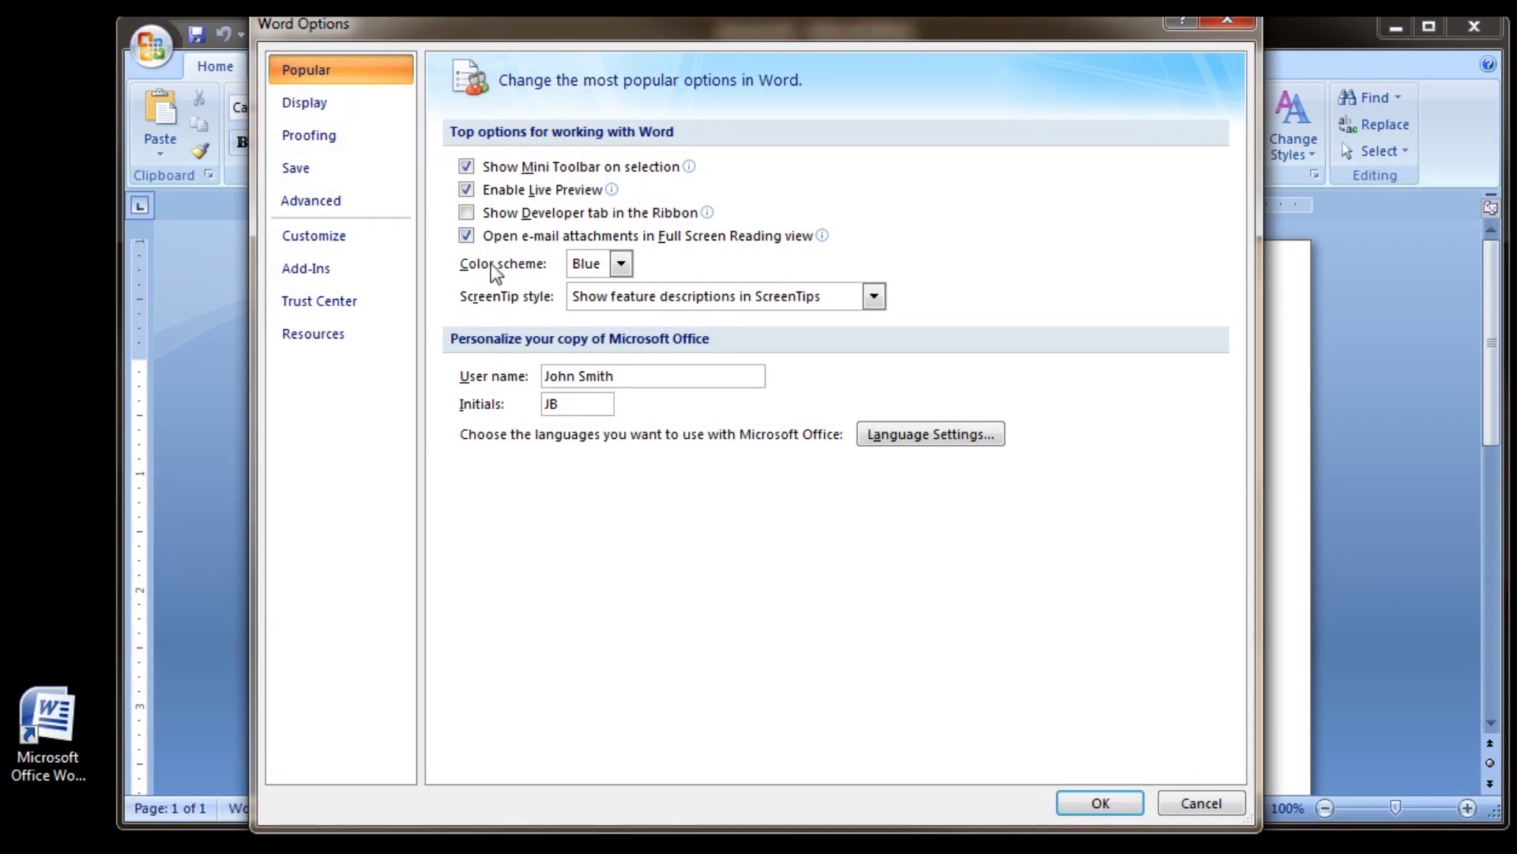
{"action": "left_click_drag", "start_coordinate": [628, 377], "coordinate": [490, 380]}
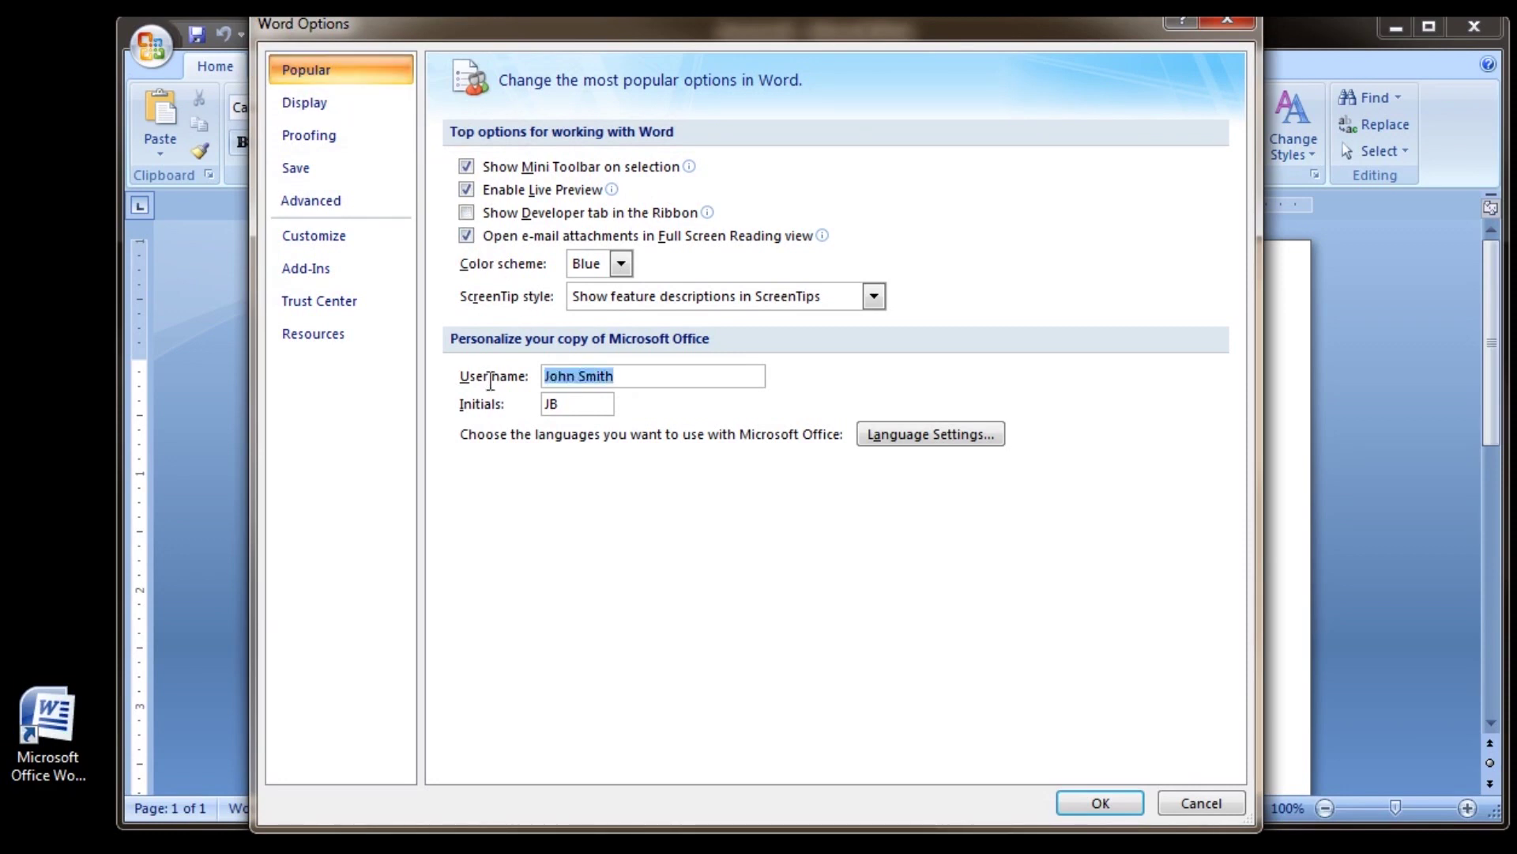
{"action": "type", "text": "John"}
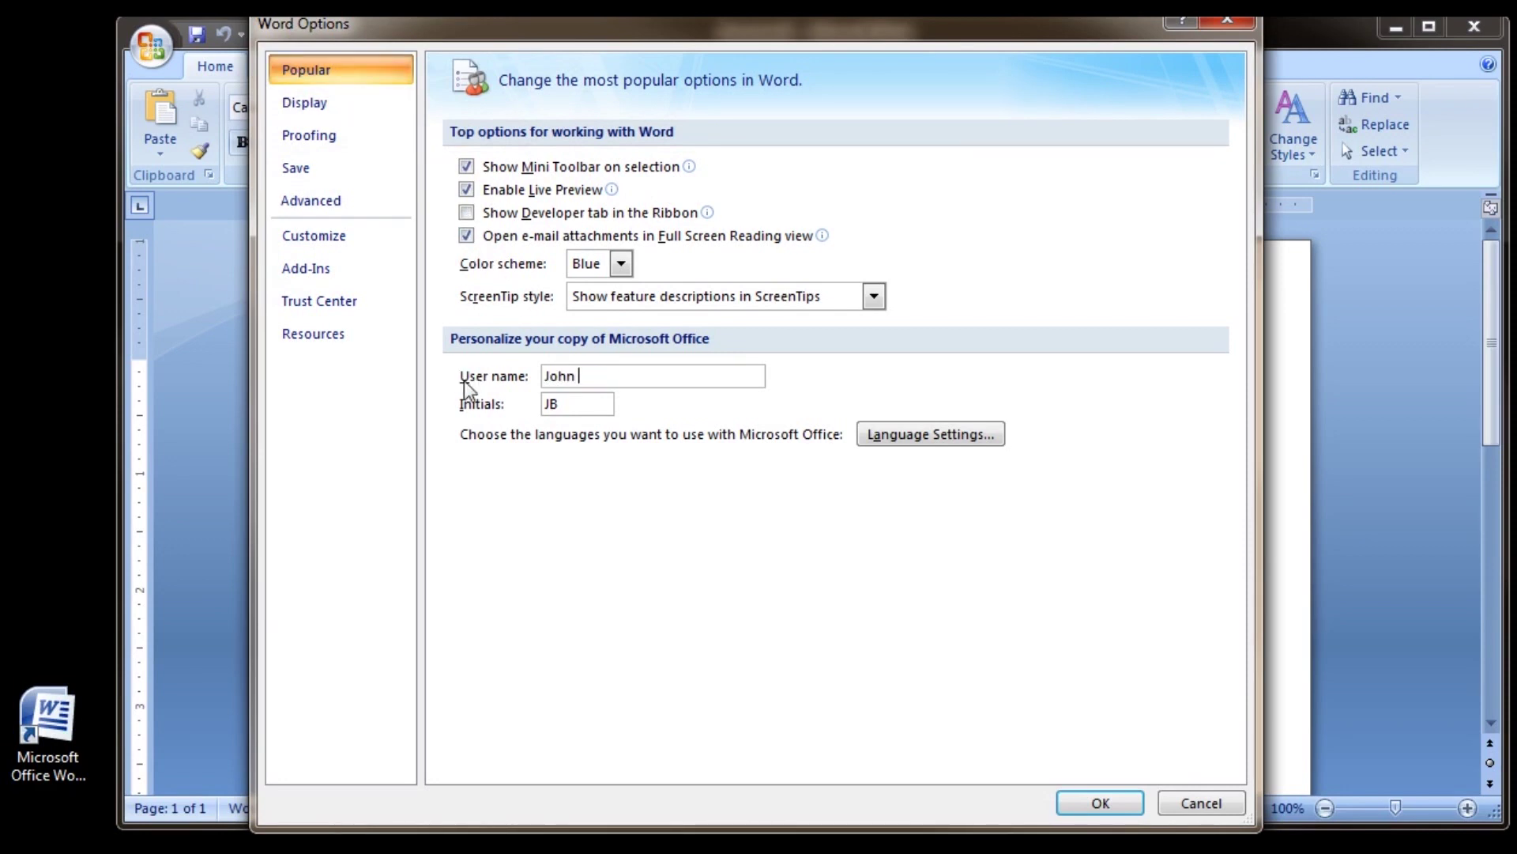
{"action": "type", "text": " Wi"}
{"action": "type", "text": "lson"}
{"action": "left_click_drag", "start_coordinate": [613, 405], "coordinate": [542, 404]}
{"action": "type", "text": "JW"}
{"action": "left_click", "coordinate": [1101, 805]}
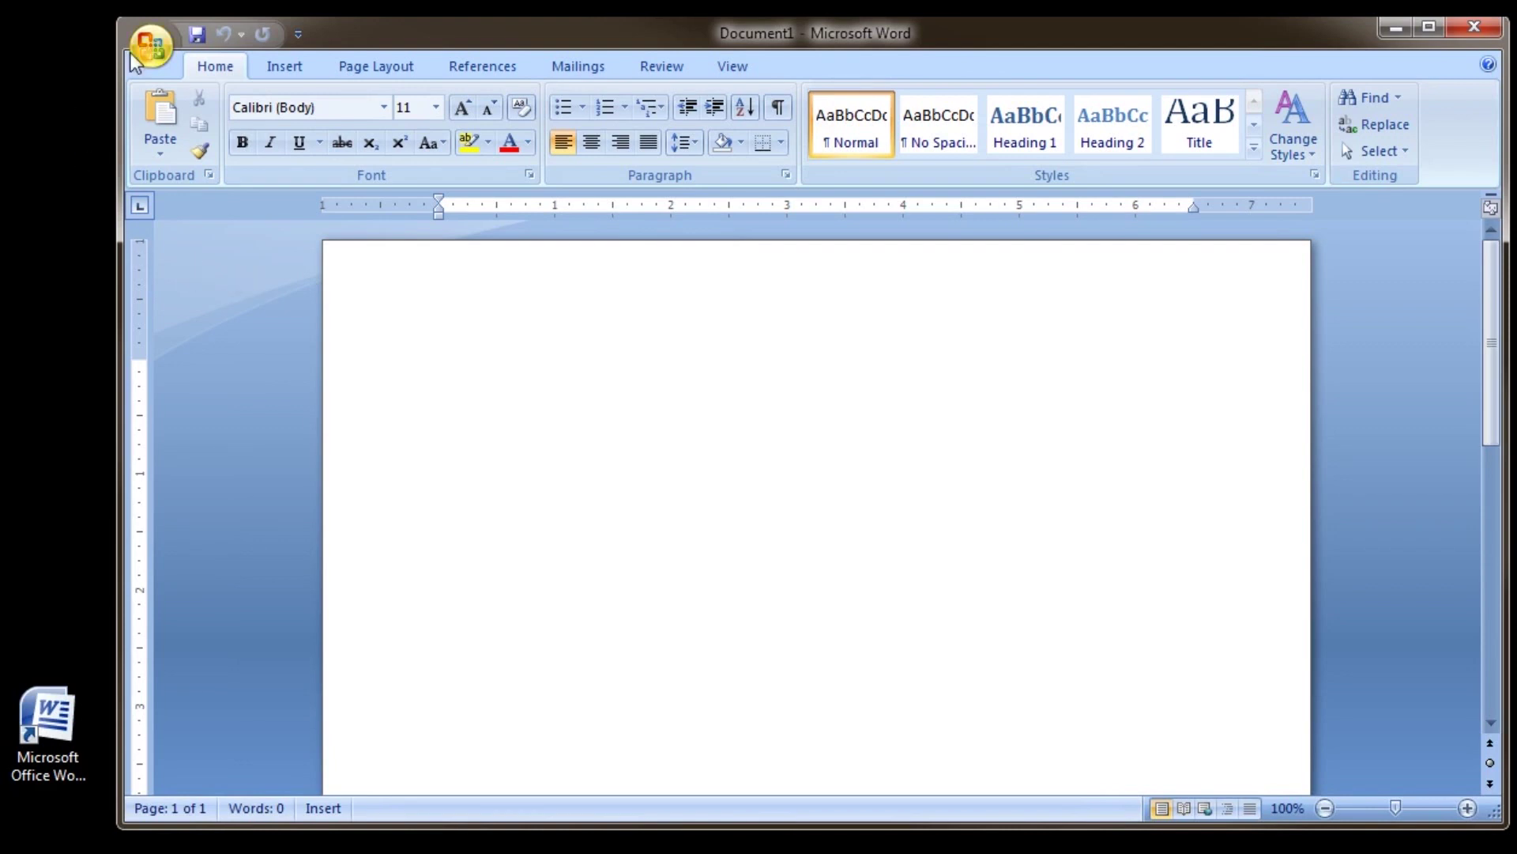
Change Document1's Author property from John Smith to John Wilson
{"action": "left_click", "coordinate": [151, 52]}
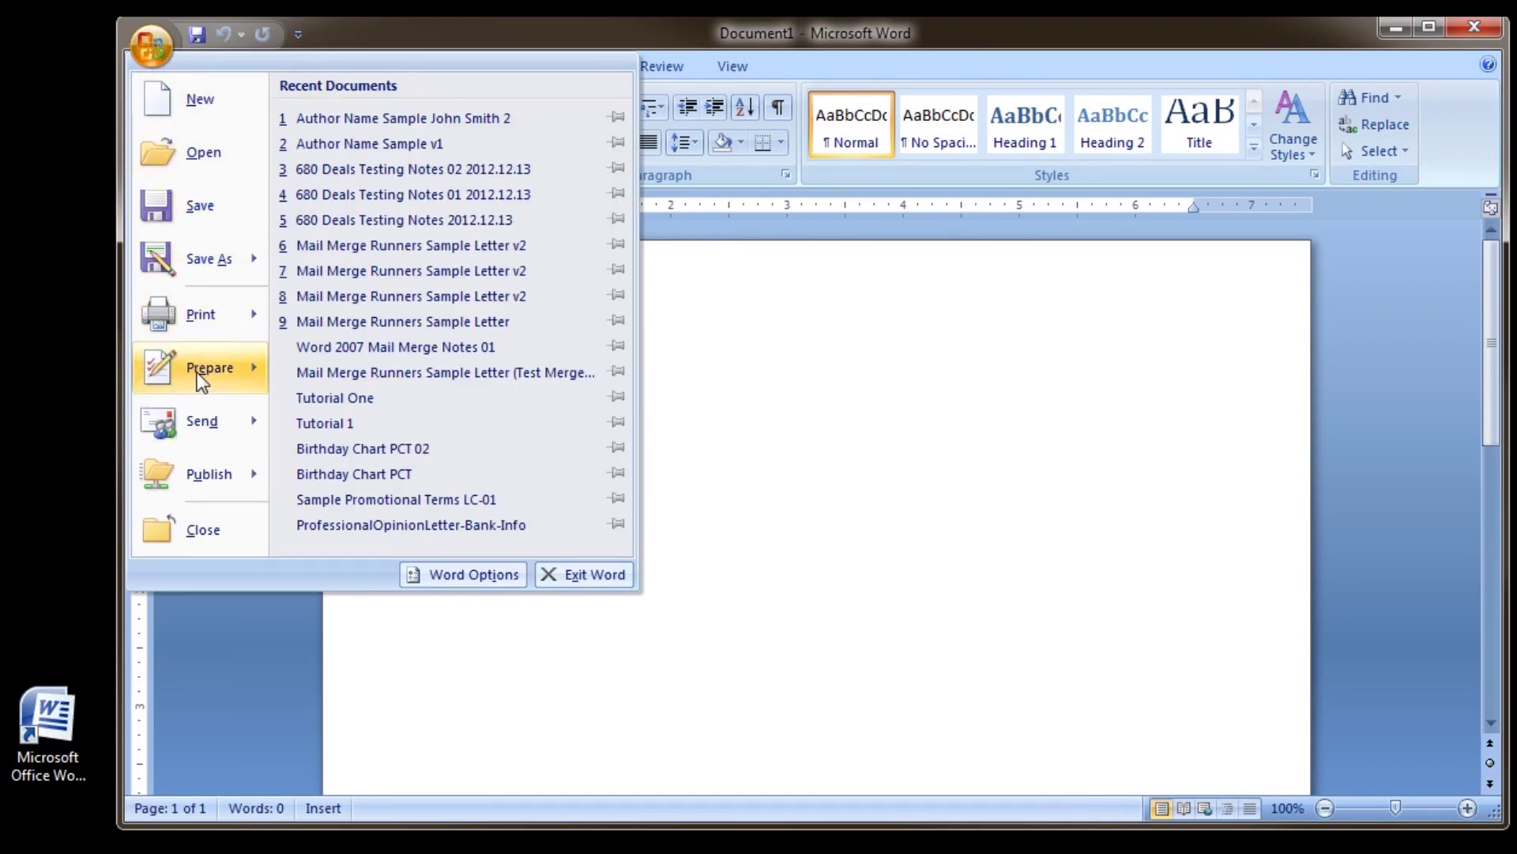
{"action": "mouse_move", "coordinate": [208, 368]}
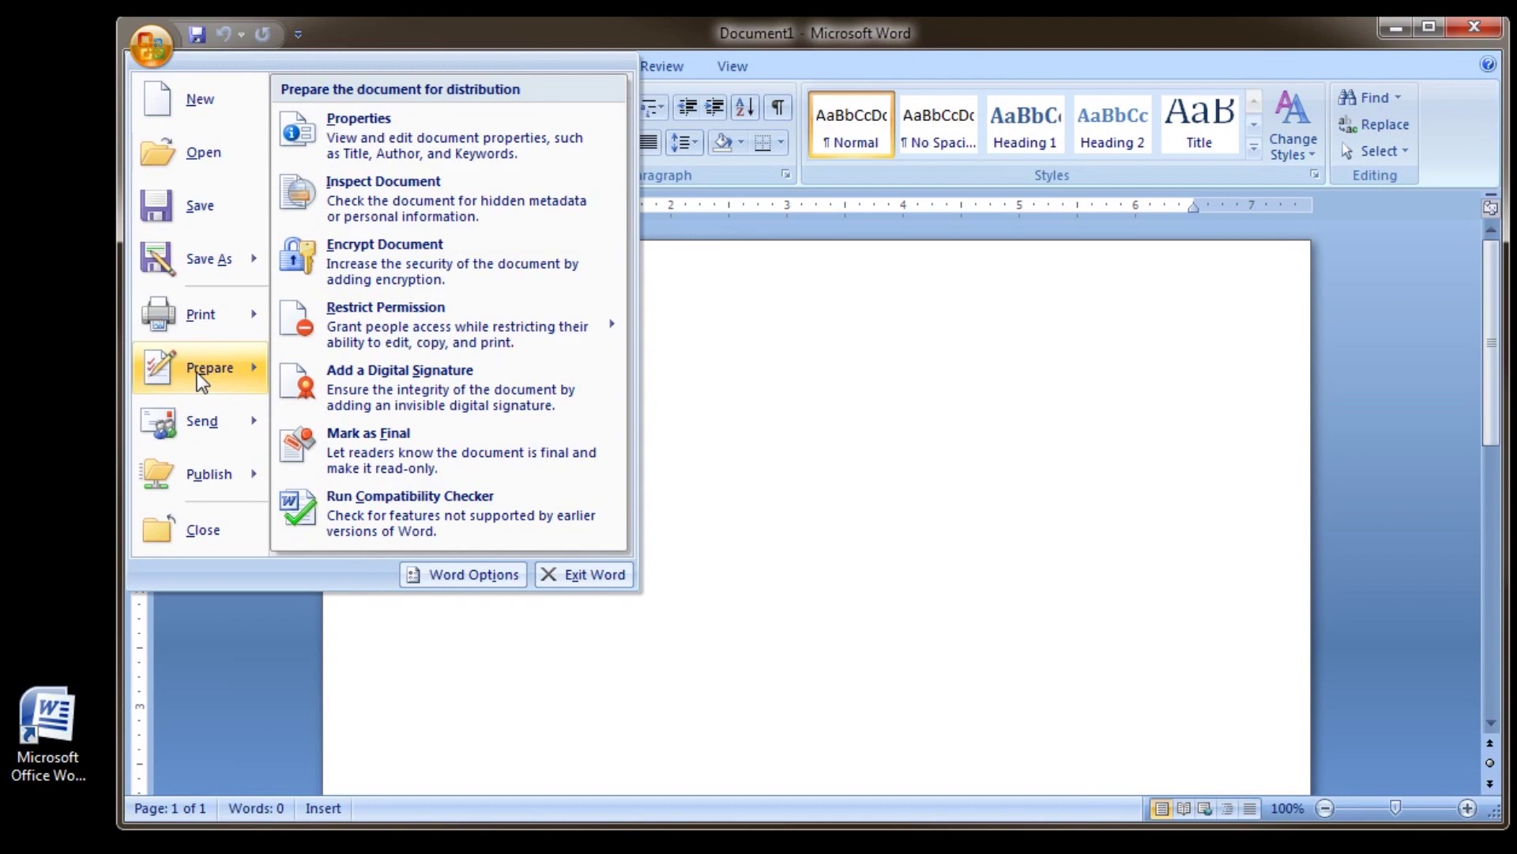
{"action": "left_click", "coordinate": [407, 124]}
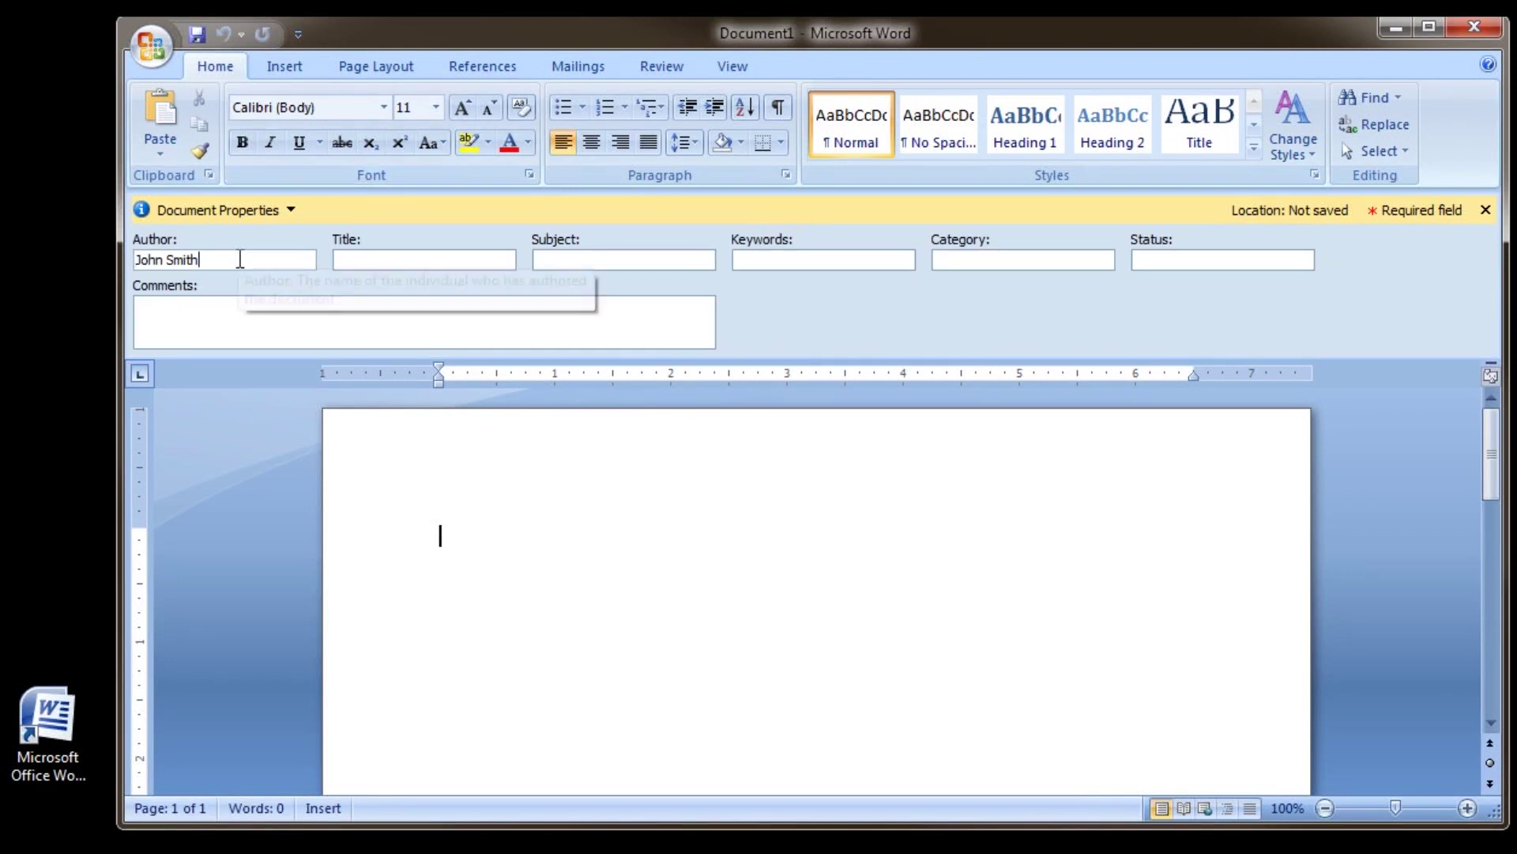
{"action": "left_click_drag", "start_coordinate": [209, 260], "coordinate": [34, 266]}
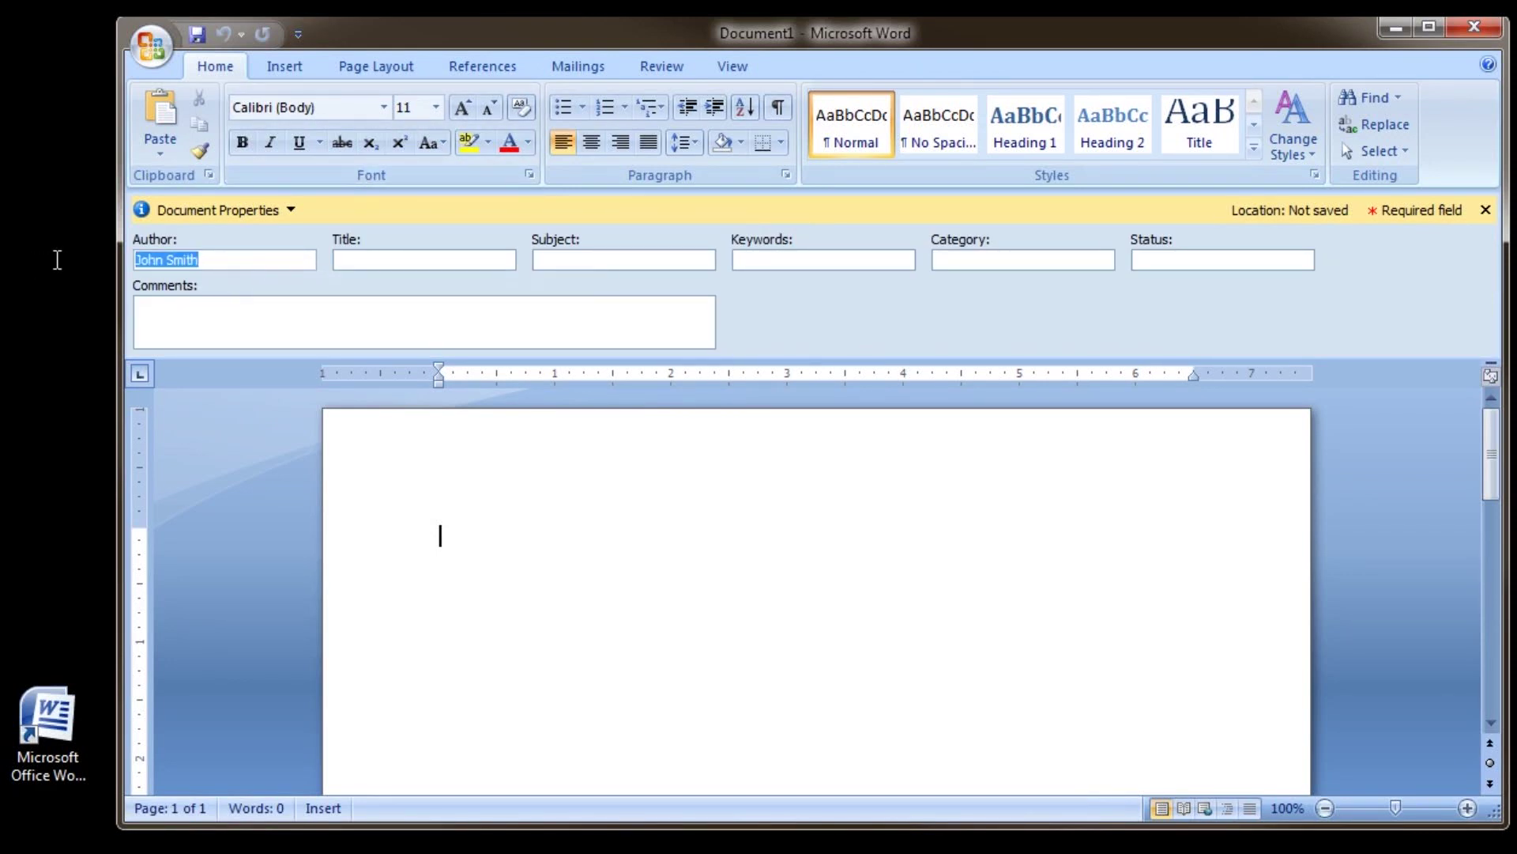
{"action": "type", "text": "John Wilson"}
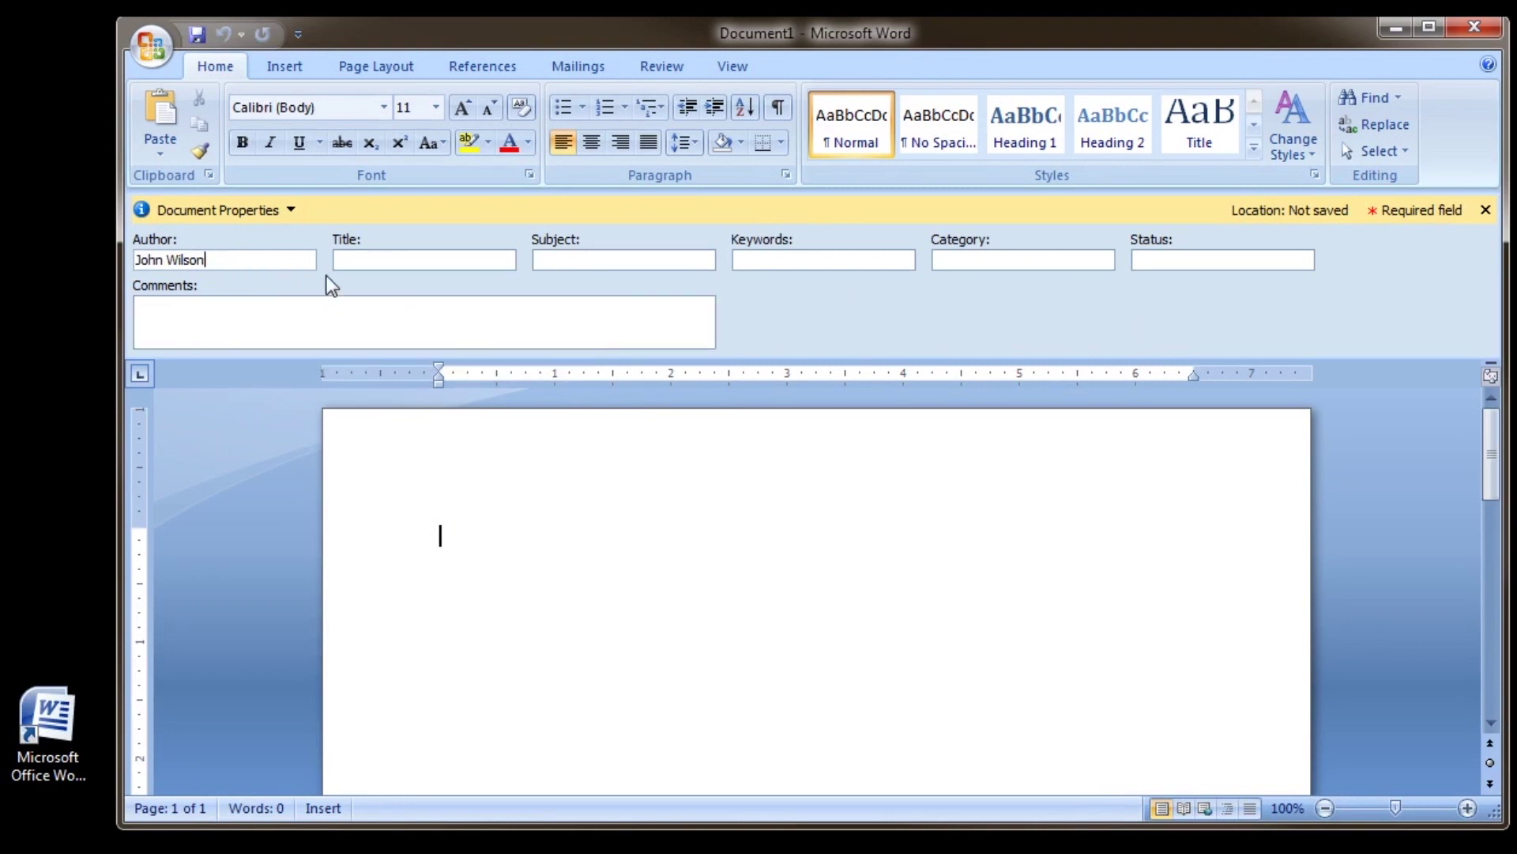
Close and reopen the Document Properties panel to confirm Author reads John Wilson, then close it
{"action": "left_click", "coordinate": [1486, 209]}
{"action": "left_click", "coordinate": [150, 47]}
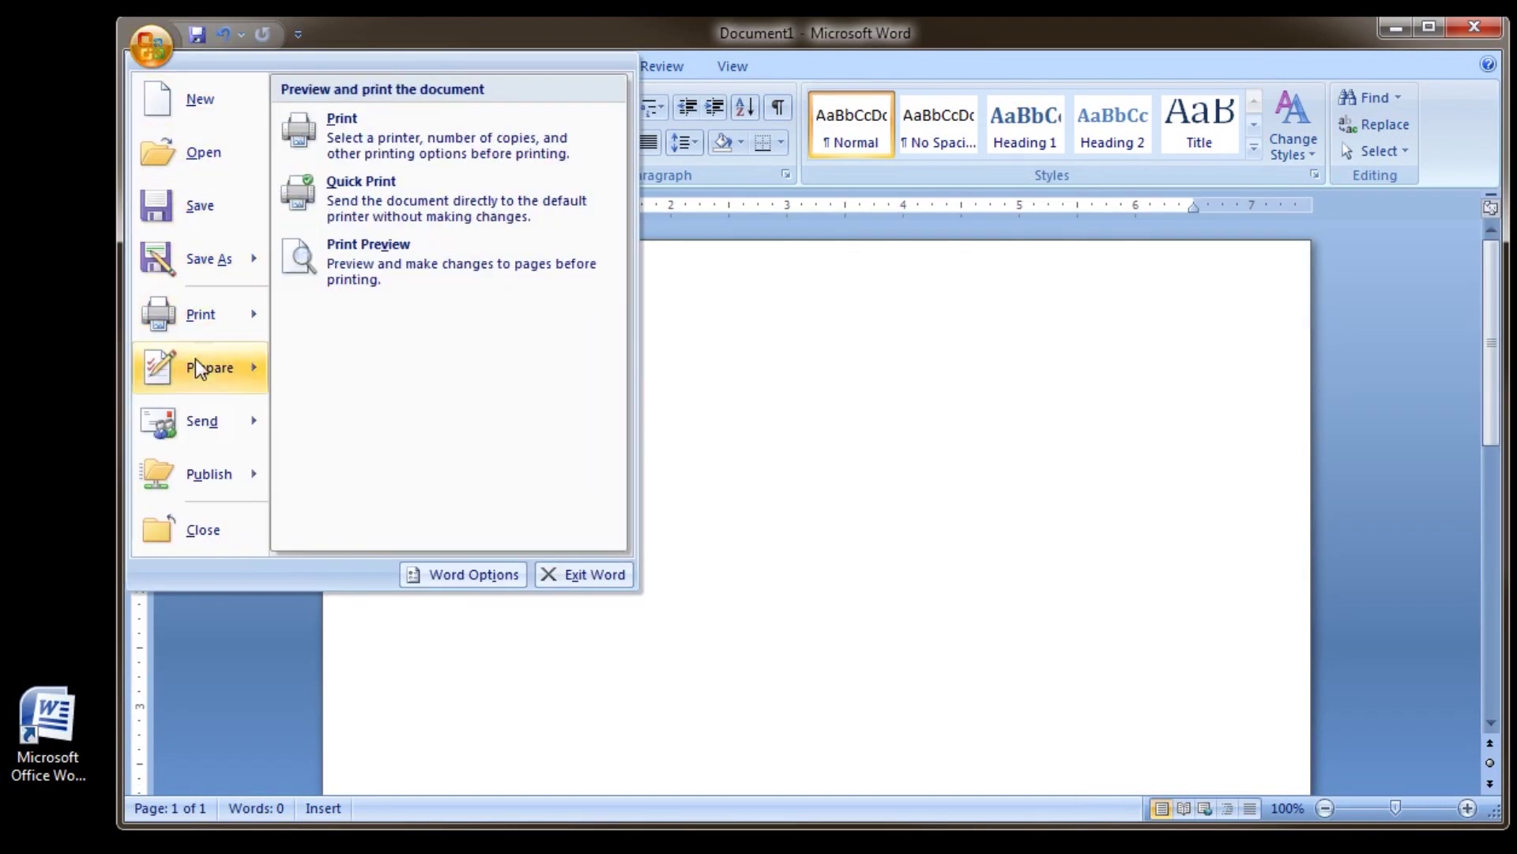
{"action": "mouse_move", "coordinate": [210, 368]}
{"action": "left_click", "coordinate": [395, 140]}
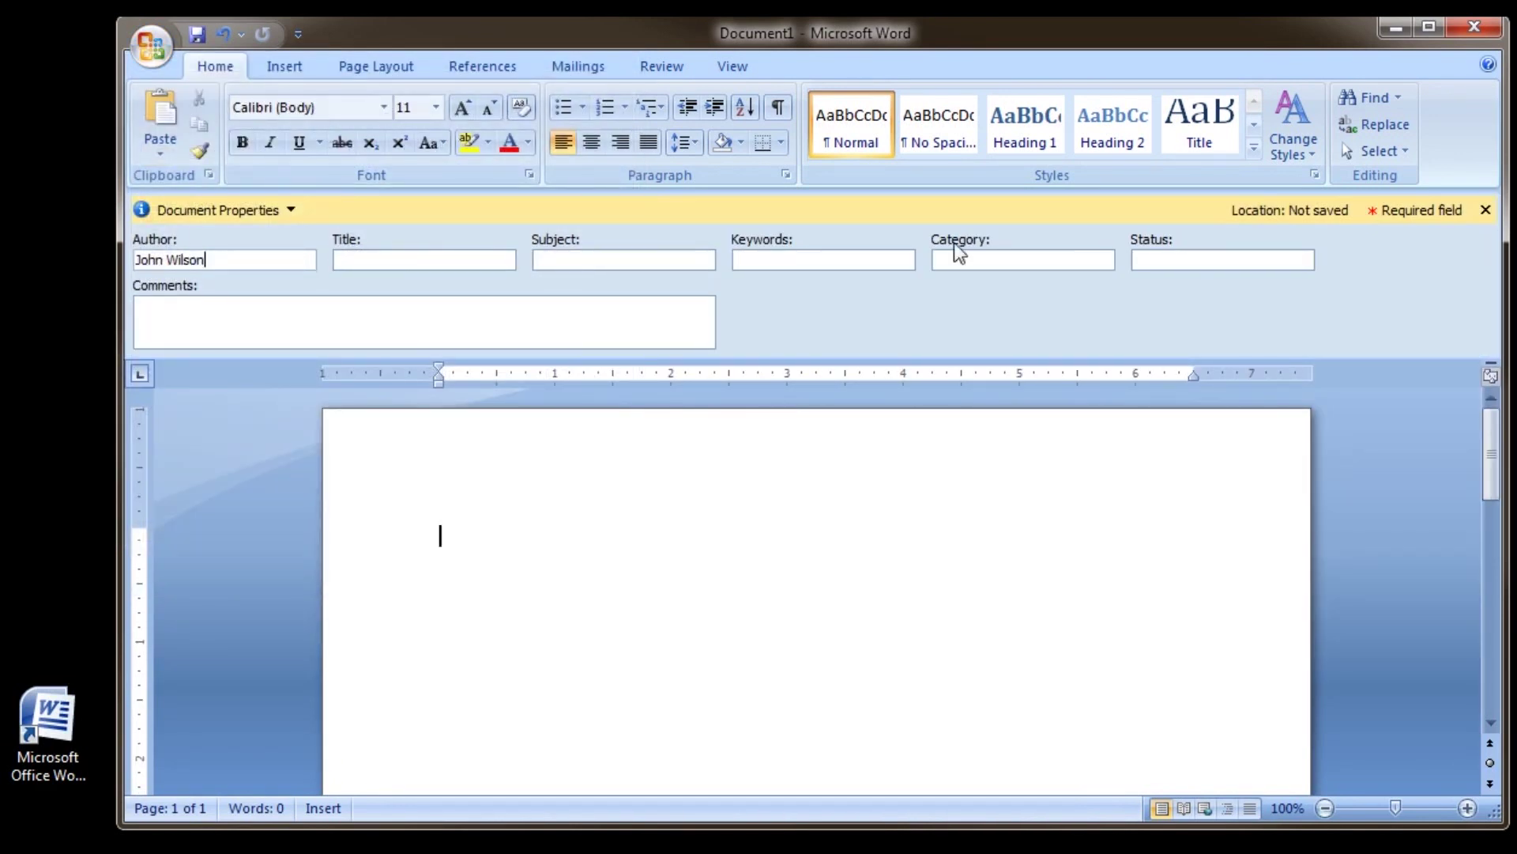
{"action": "left_click", "coordinate": [1485, 209]}
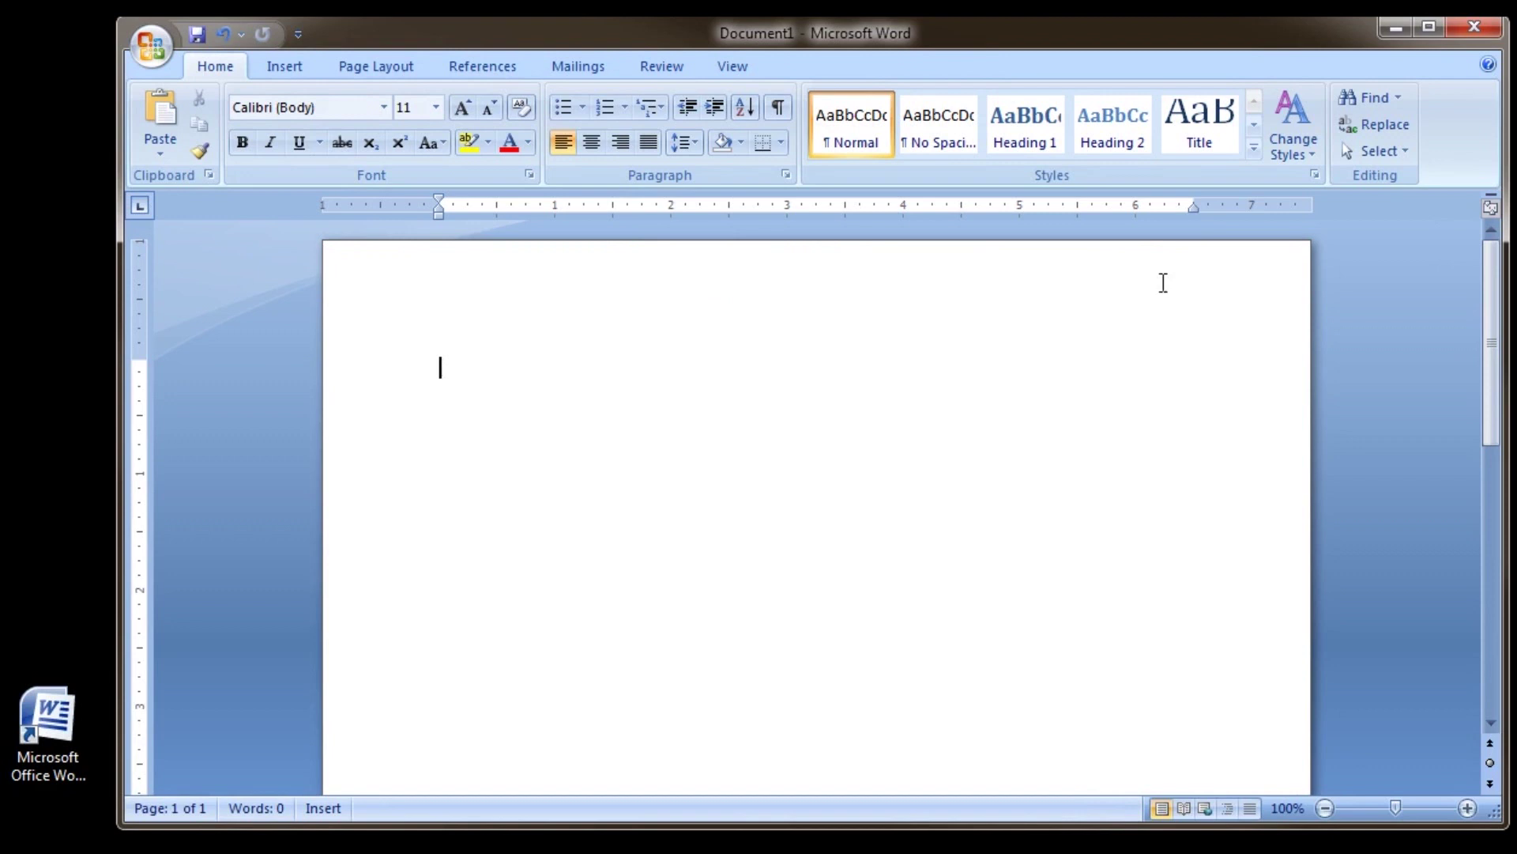